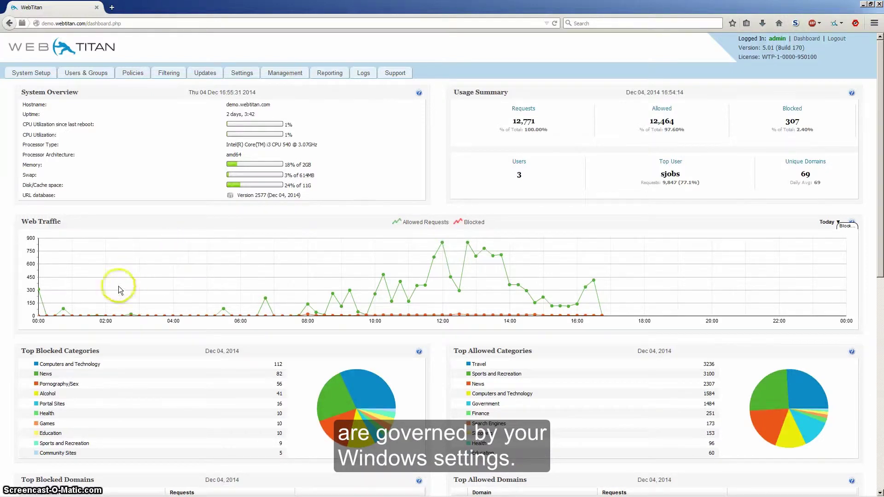
- Open Internet Options from the Start menu's Control Panel and show the Connections page
left_click(10, 491)
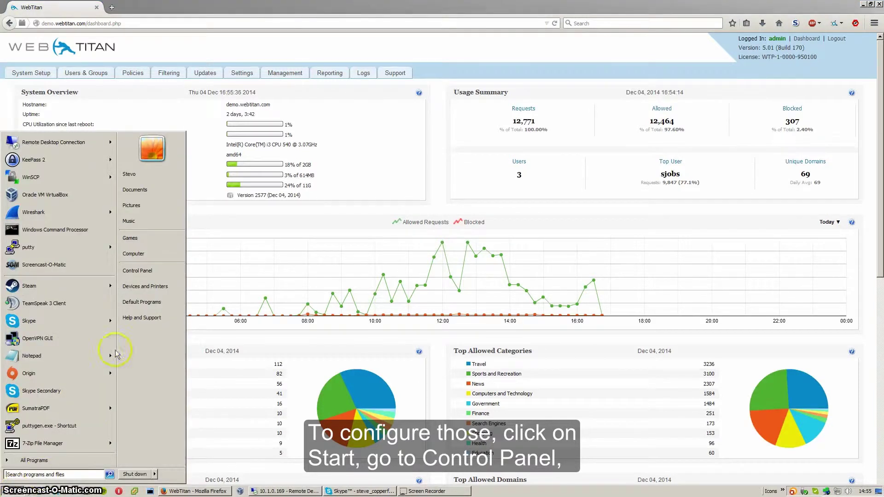
left_click(138, 271)
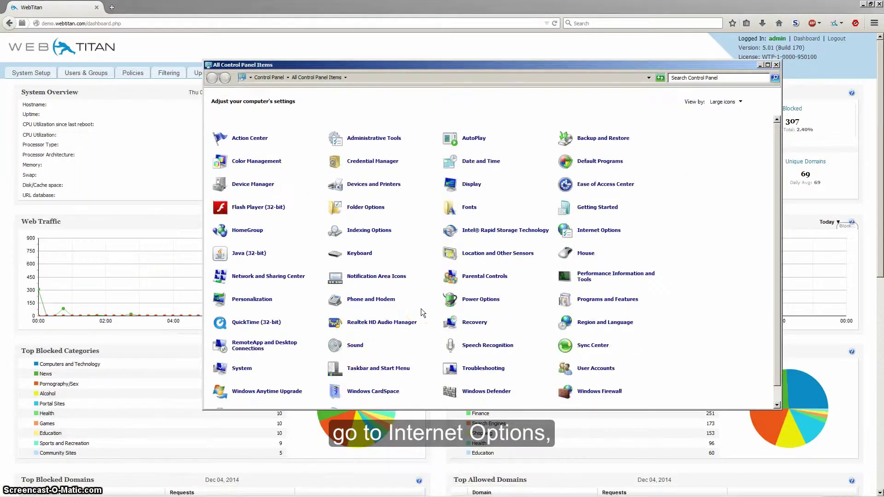
left_click(603, 230)
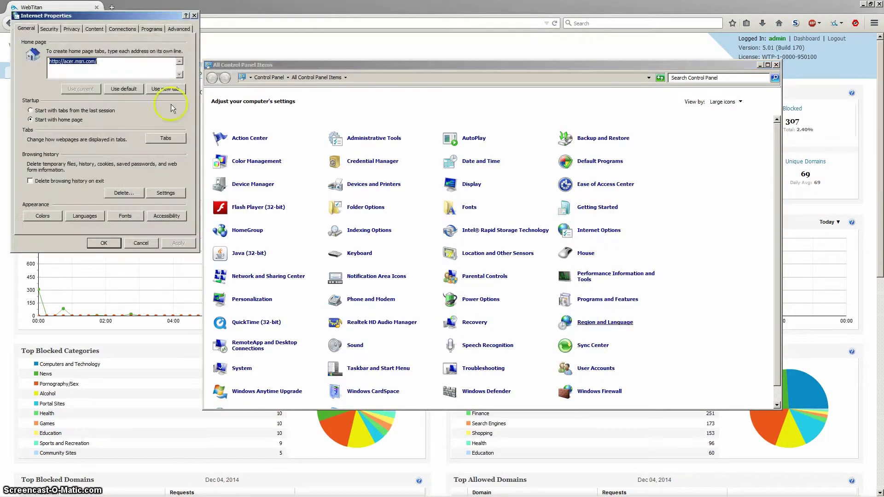
left_click(122, 28)
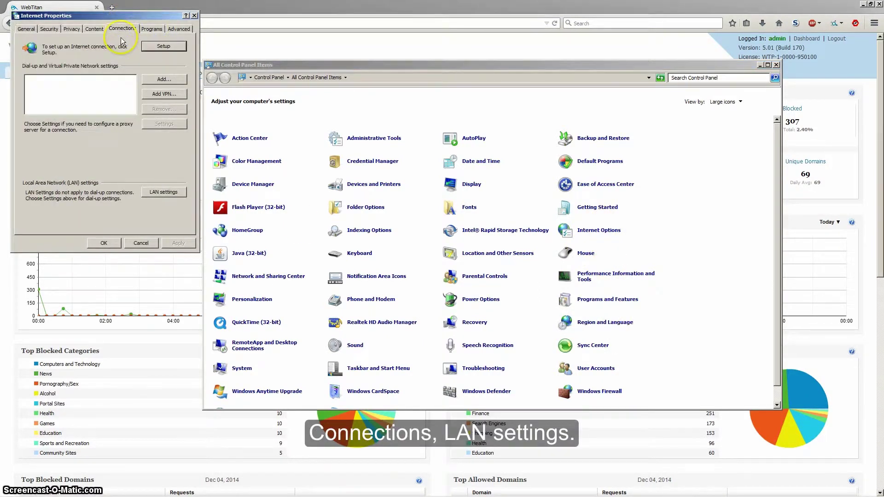
- Open LAN settings and try the auto-detect and configuration script checkboxes
left_click(156, 195)
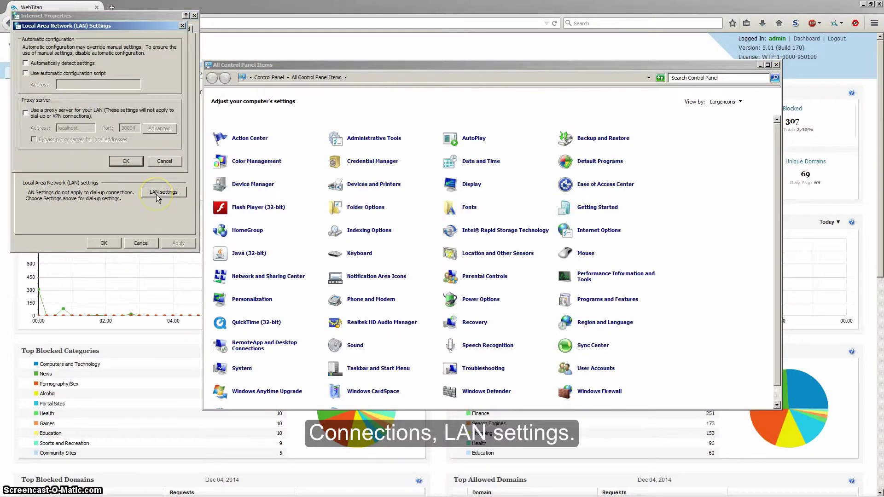
left_click(57, 63)
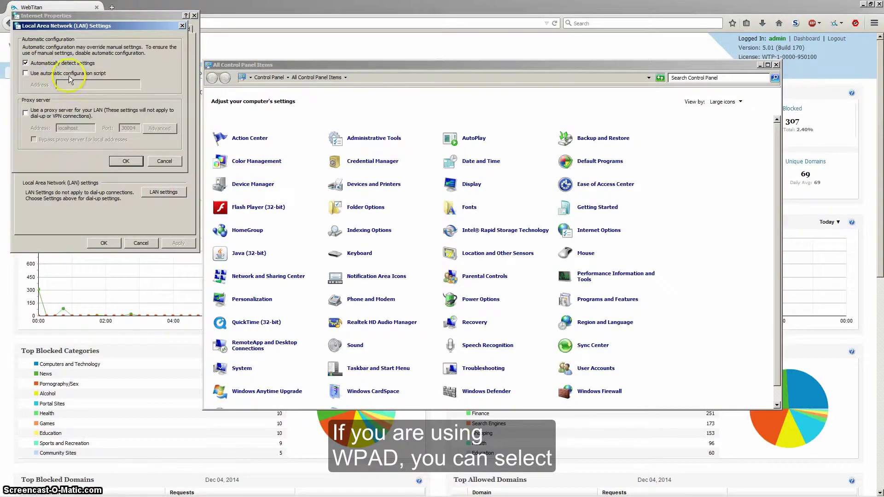
left_click(64, 64)
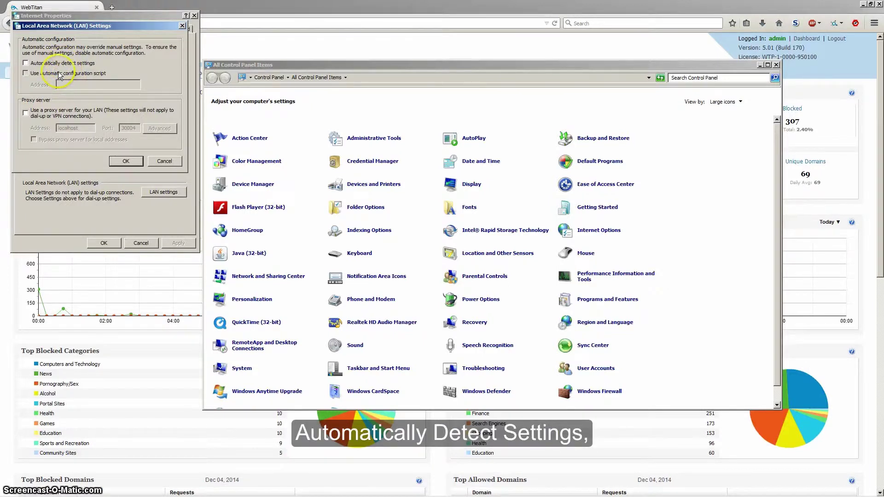
left_click(48, 74)
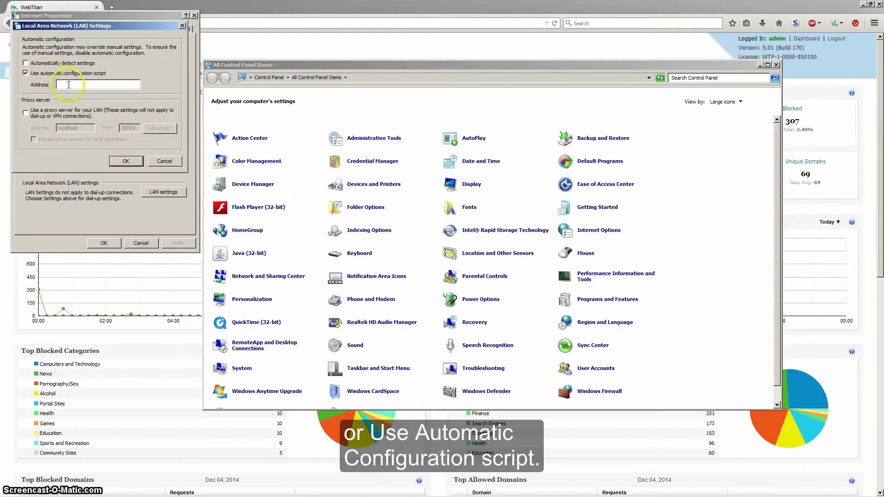
left_click(48, 73)
left_click(44, 64)
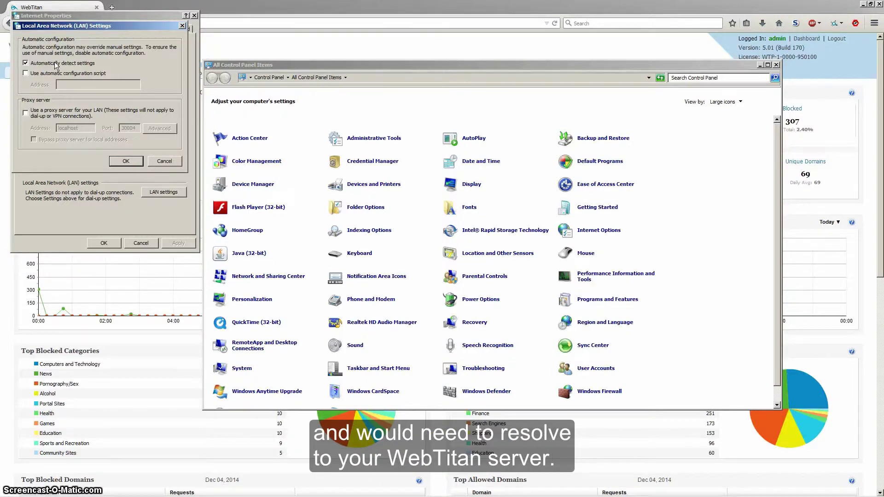
left_click(55, 62)
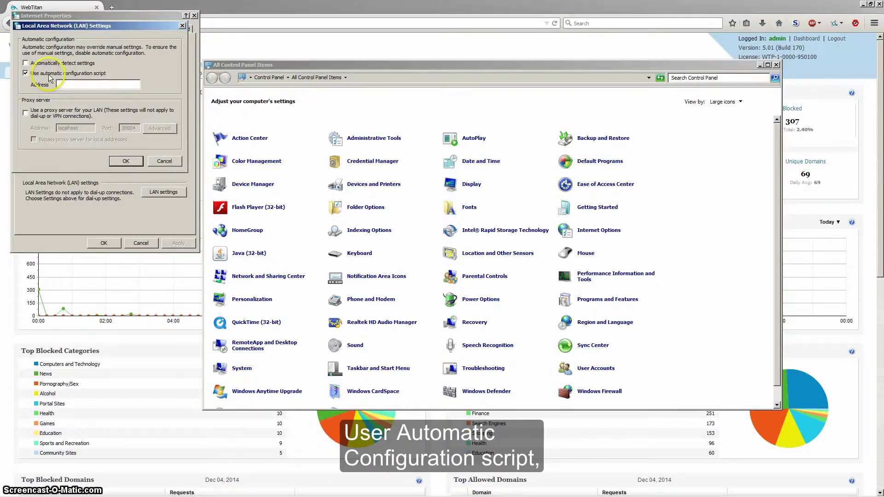
left_click(89, 77)
left_click(69, 84)
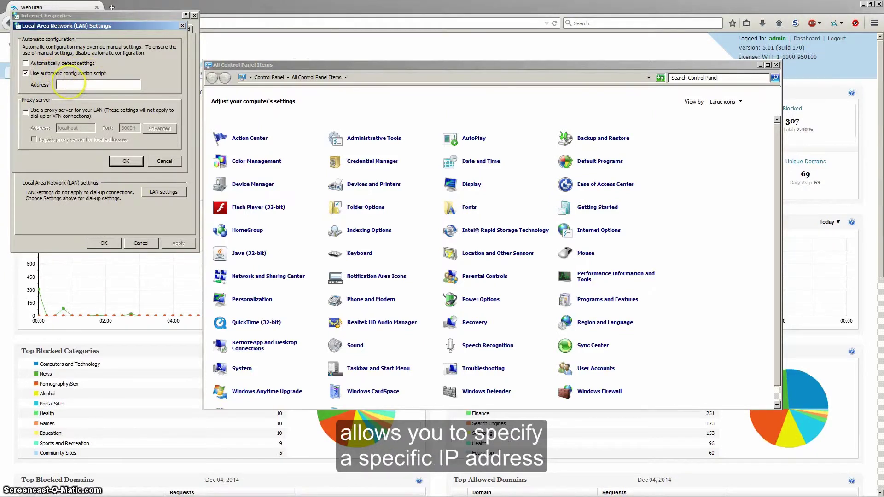
type("httP;//10")
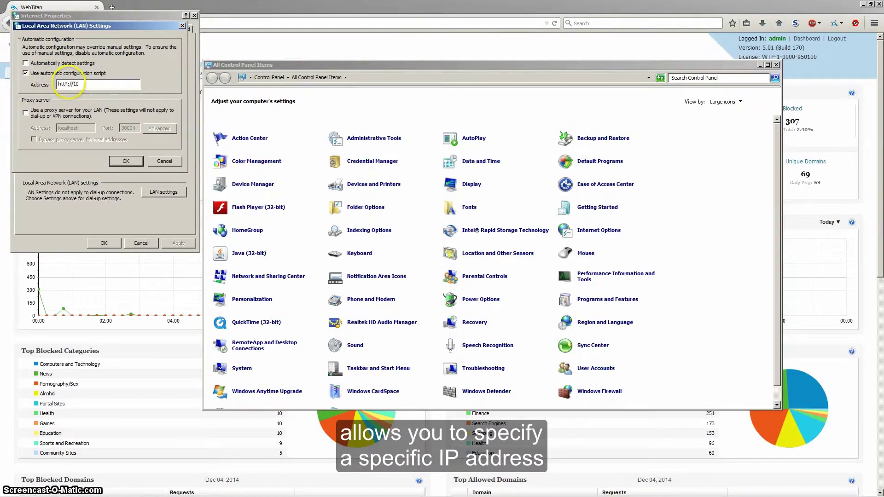
type("p://10.1.2.3/wpad.dat")
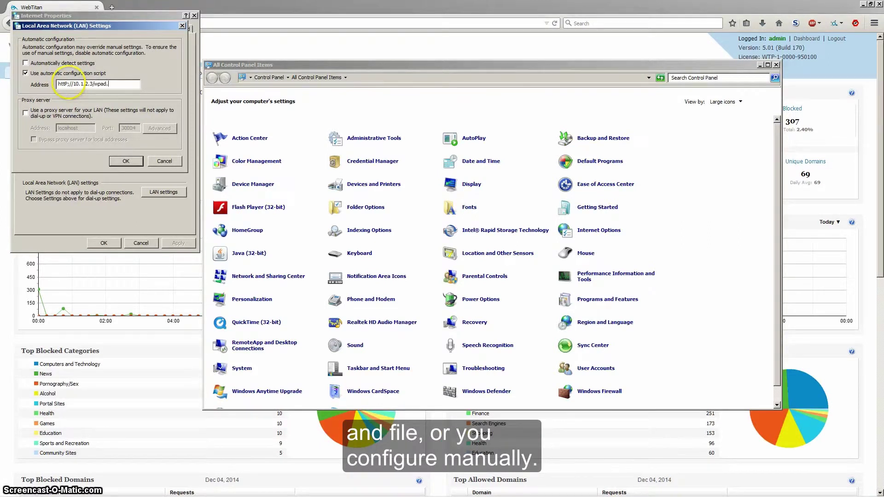
- Replace the configuration script with a manual LAN proxy at 10.1.2.3, port 8881
left_click(26, 73)
left_click(25, 113)
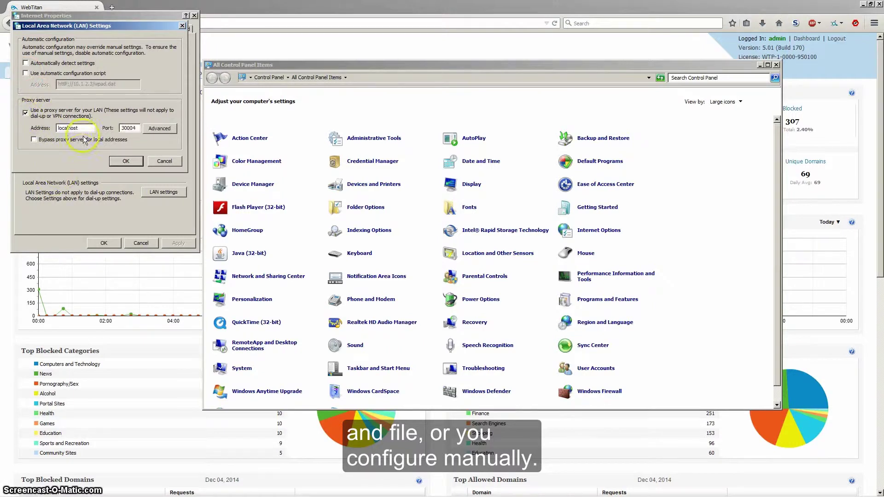
key("shift+Home")
type("10.")
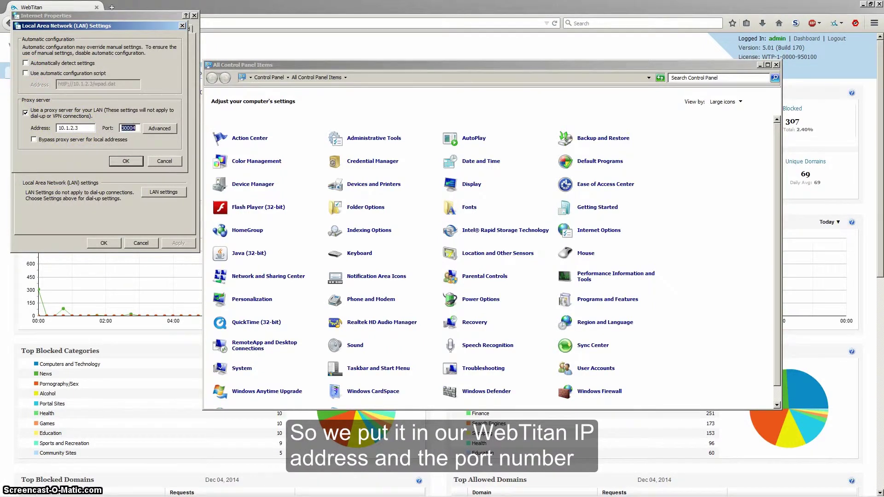
type("8881")
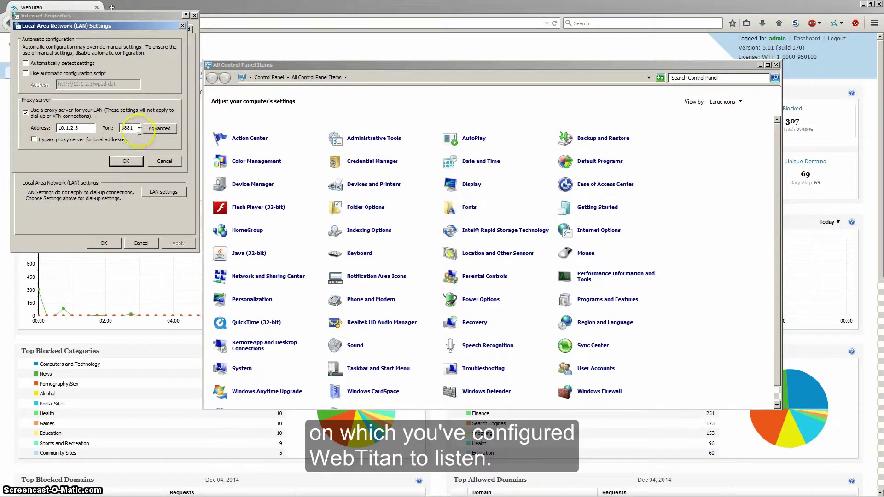
left_click_drag(134, 128, 110, 127)
left_click(105, 113)
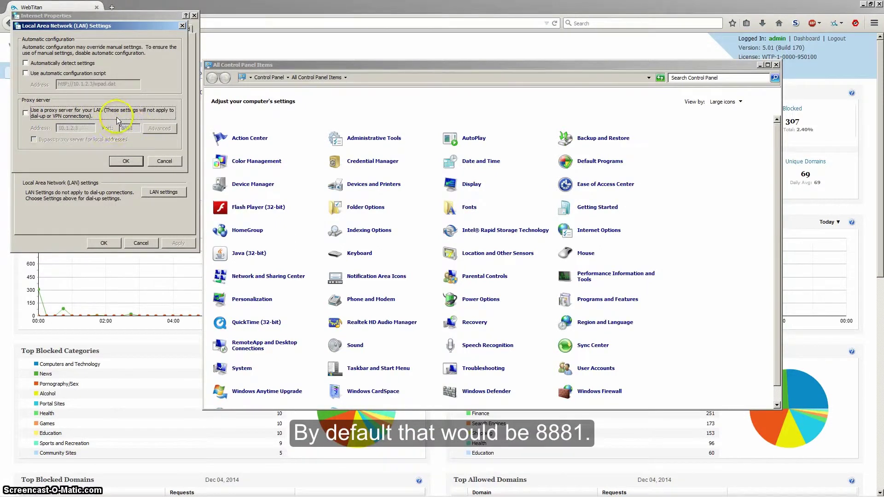
left_click(41, 115)
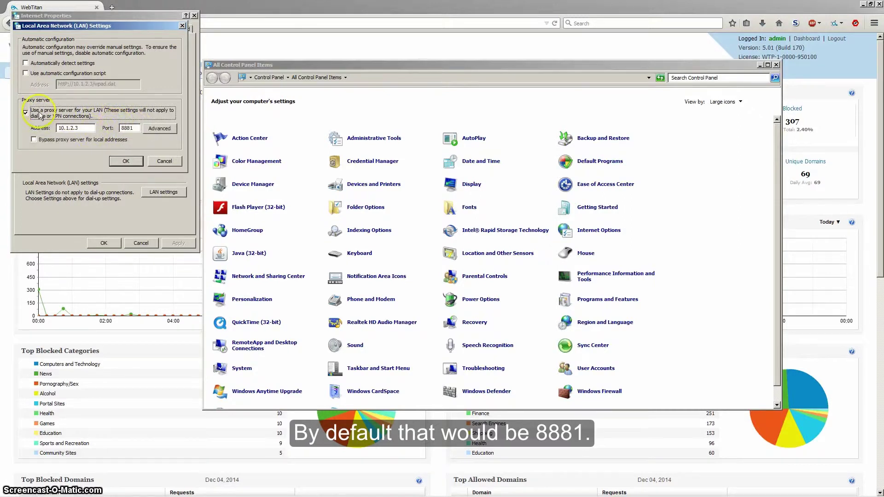
- In Advanced proxy settings, toggle 'Use the same proxy server for all protocols' off and back on
left_click(149, 131)
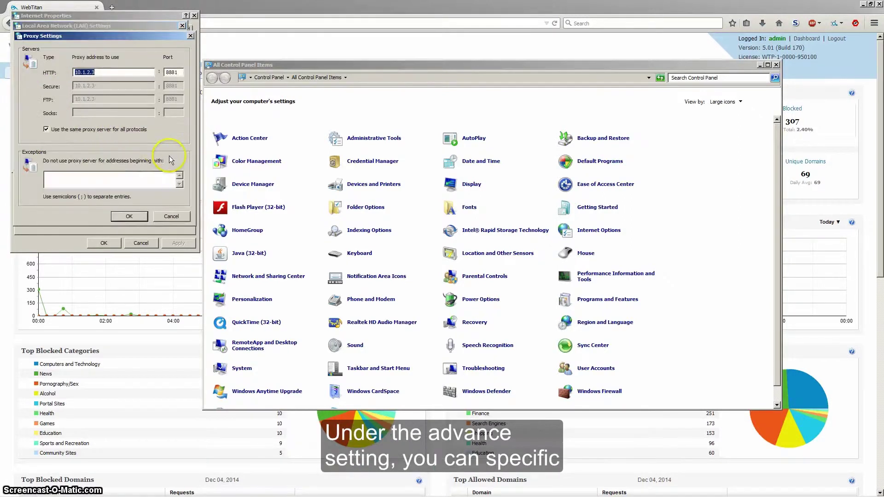
left_click(47, 130)
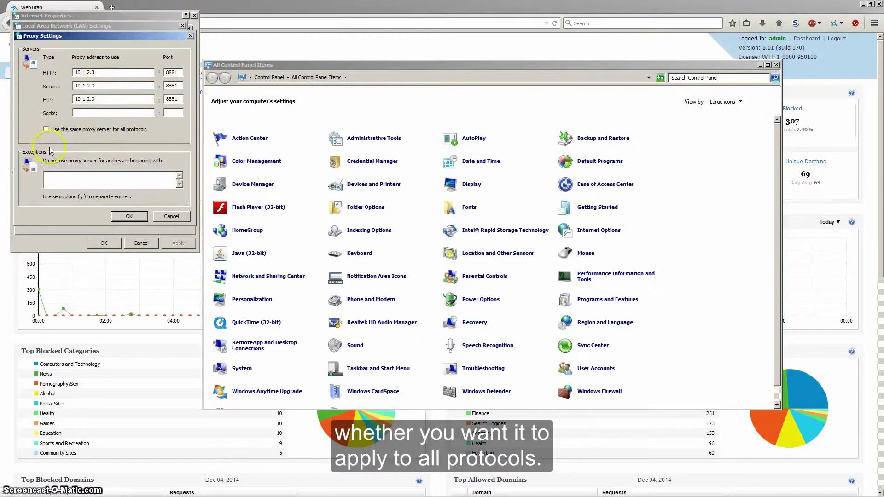
left_click(46, 129)
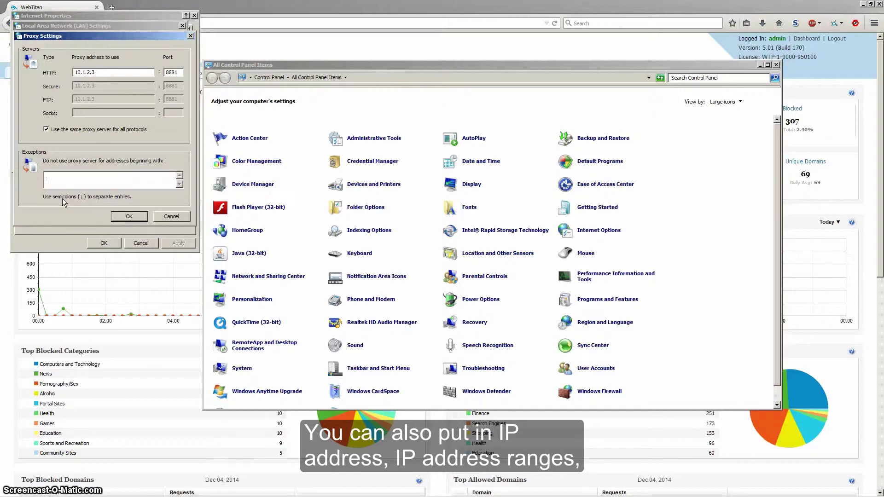
left_click(51, 184)
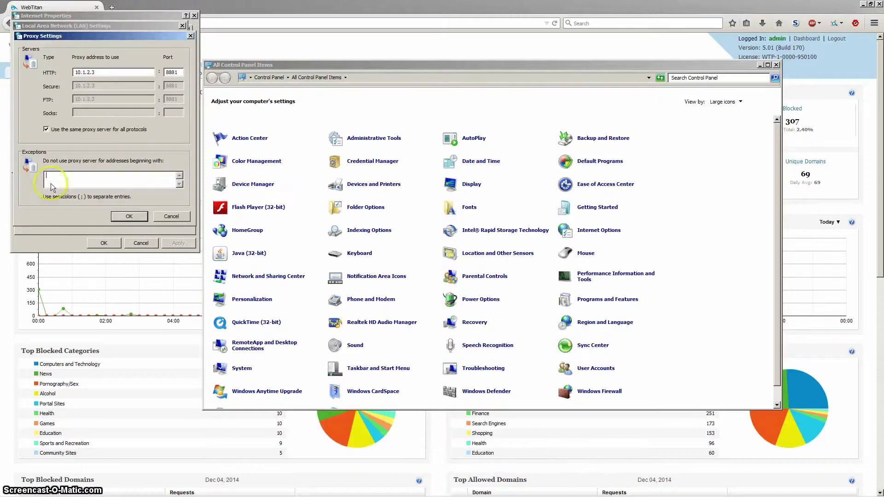
- Cancel Proxy Settings, LAN Settings and Internet Properties without saving
left_click(174, 216)
left_click(174, 215)
left_click(136, 243)
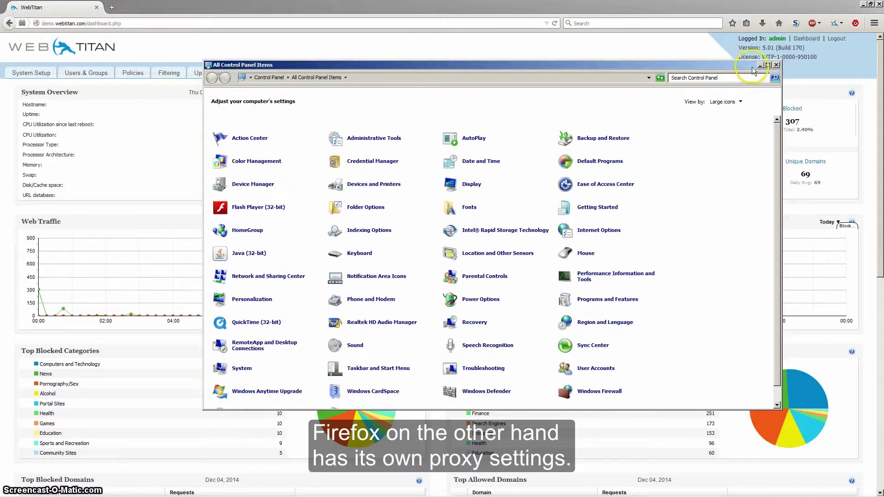
- Close Control Panel and open Firefox's Connection Settings under Options › Advanced › Network
left_click(777, 65)
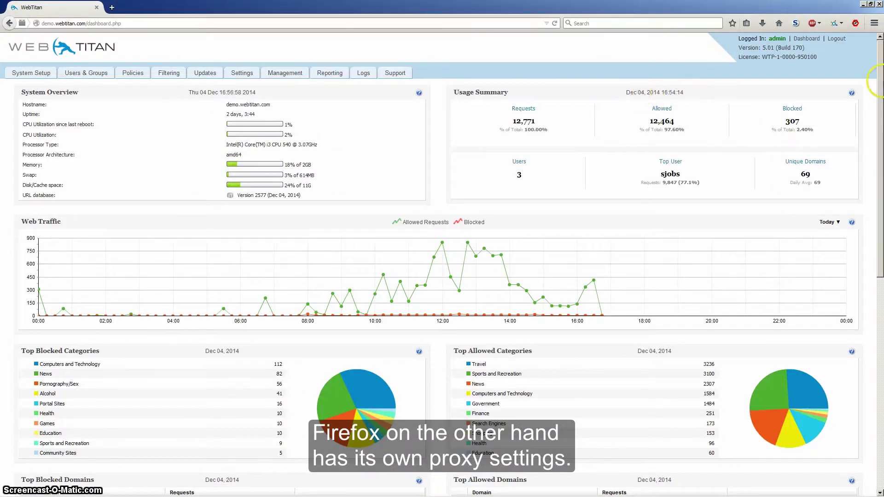
left_click(874, 23)
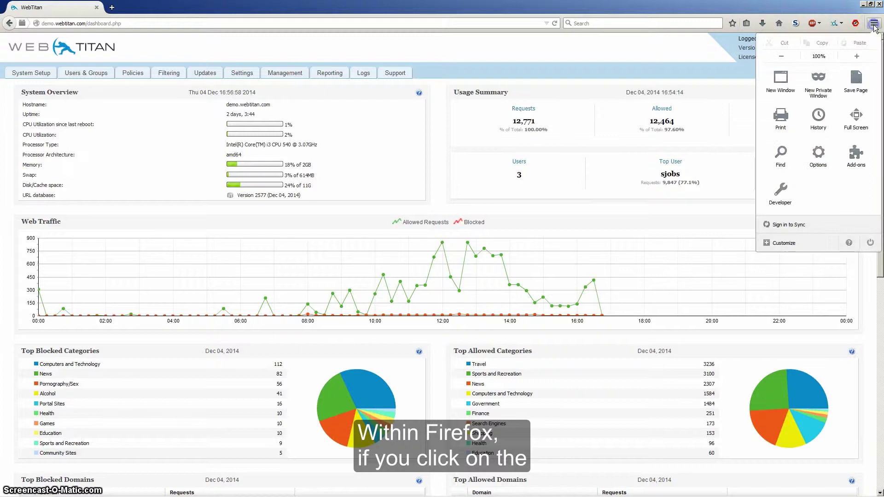
left_click(819, 154)
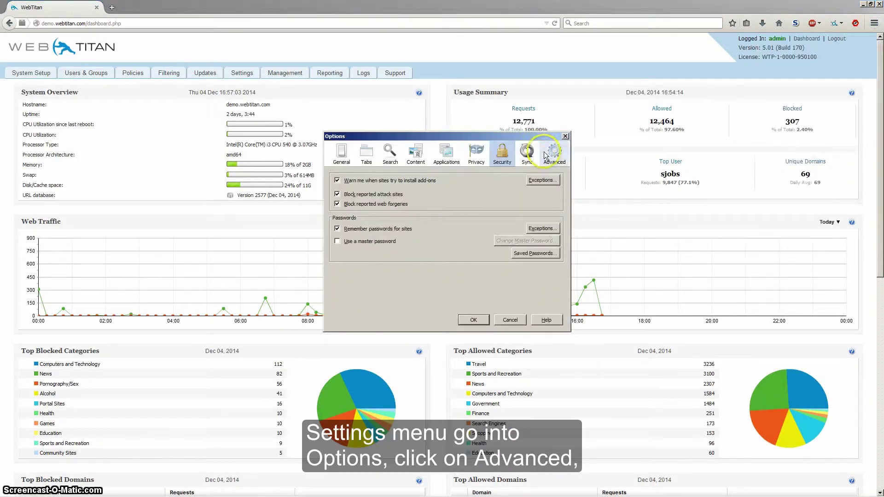
left_click(553, 157)
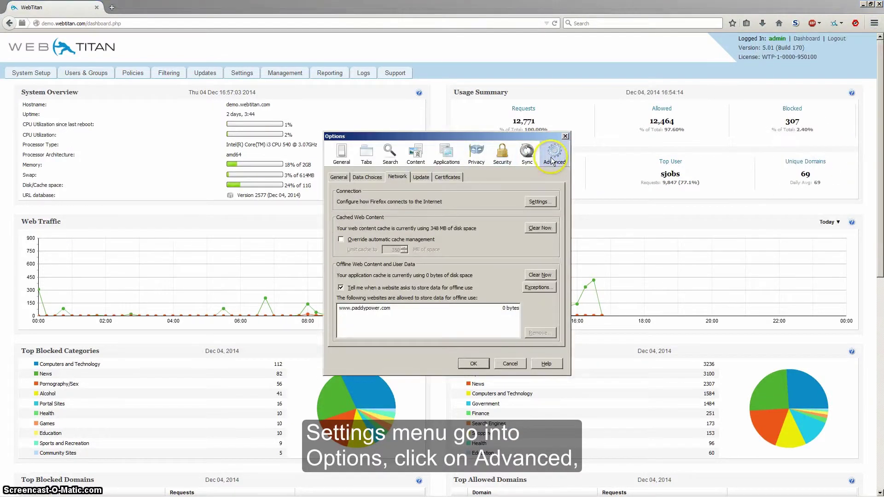
left_click(397, 178)
left_click(545, 203)
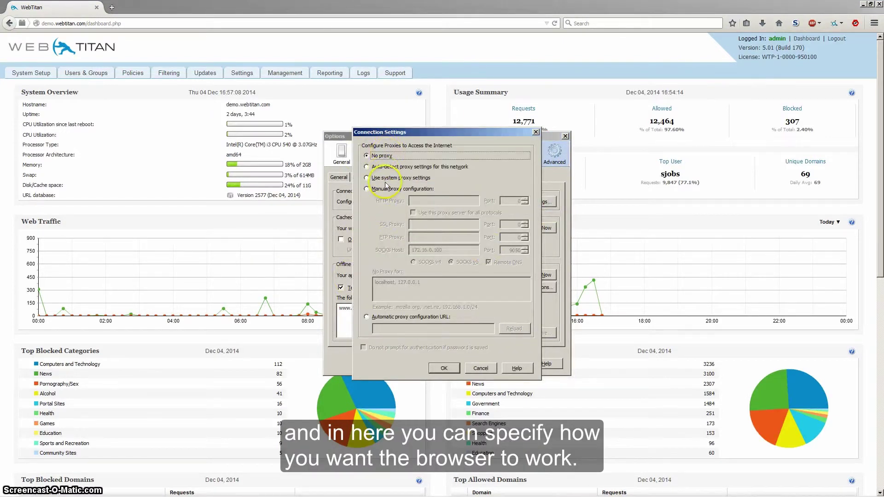
- Try the auto-detect, system proxy and manual proxy modes, inspecting the 127.0.0.1 bypass entry
left_click(405, 166)
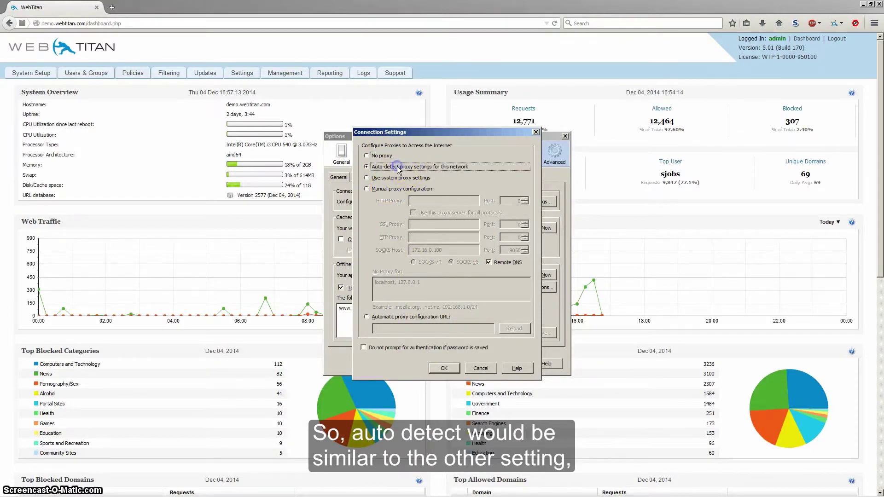
left_click(419, 178)
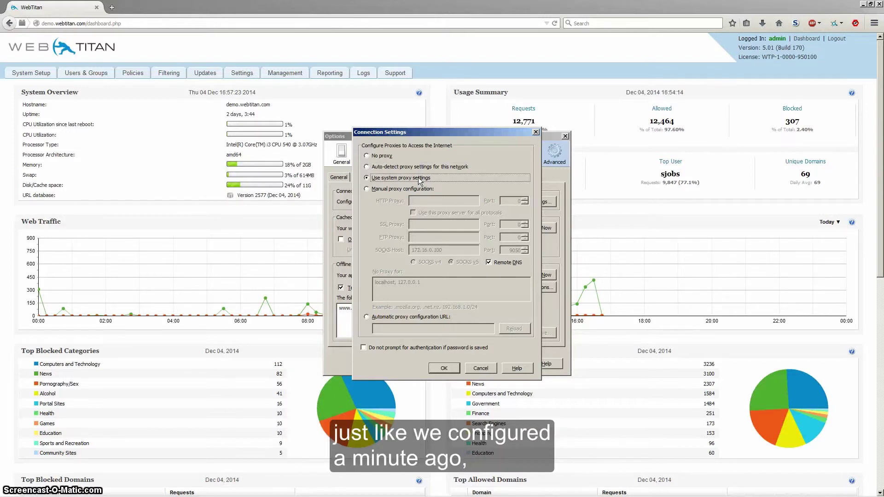
left_click(396, 189)
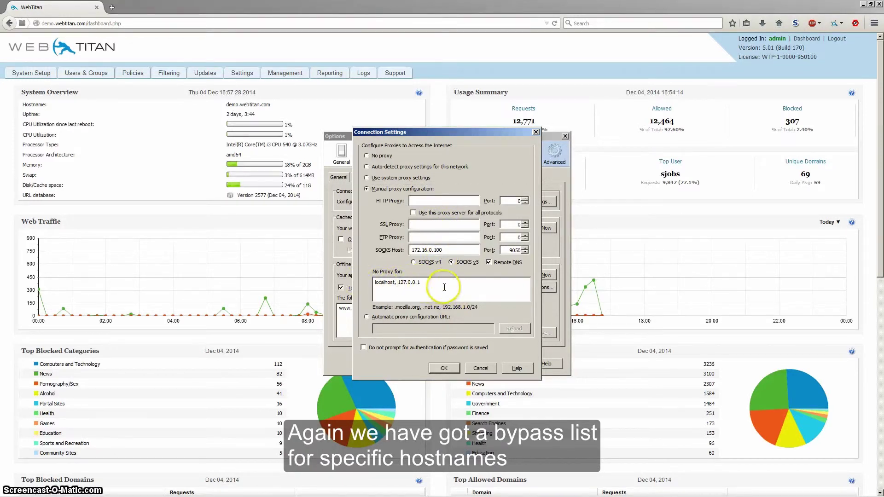
left_click(376, 281)
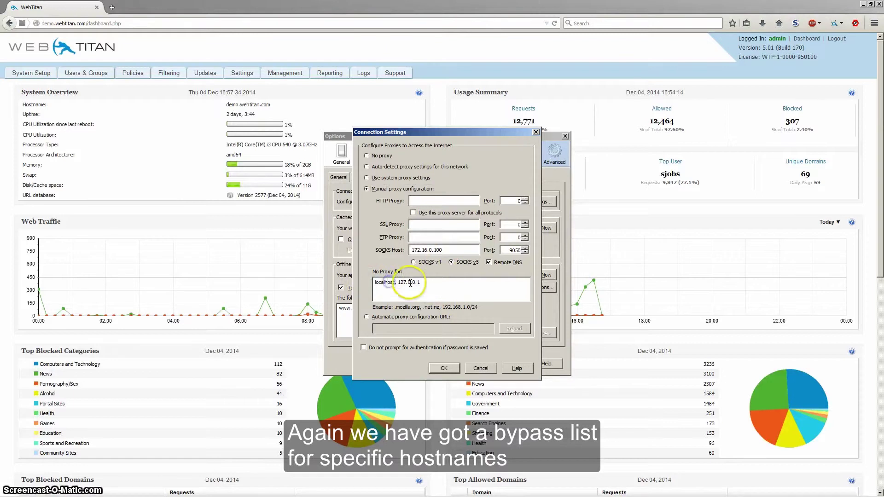
left_click_drag(398, 282, 433, 284)
left_click(433, 285)
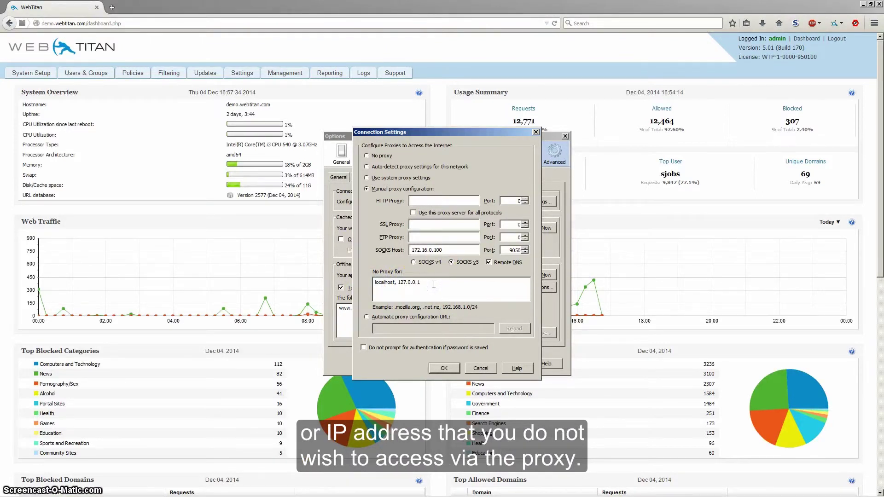
- Choose Automatic proxy configuration URL and confirm Connection Settings with OK
left_click(367, 317)
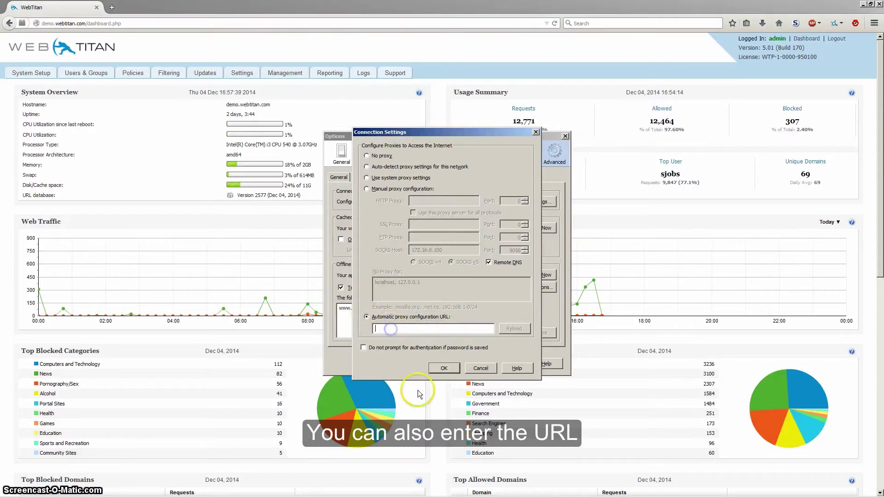
left_click(422, 327)
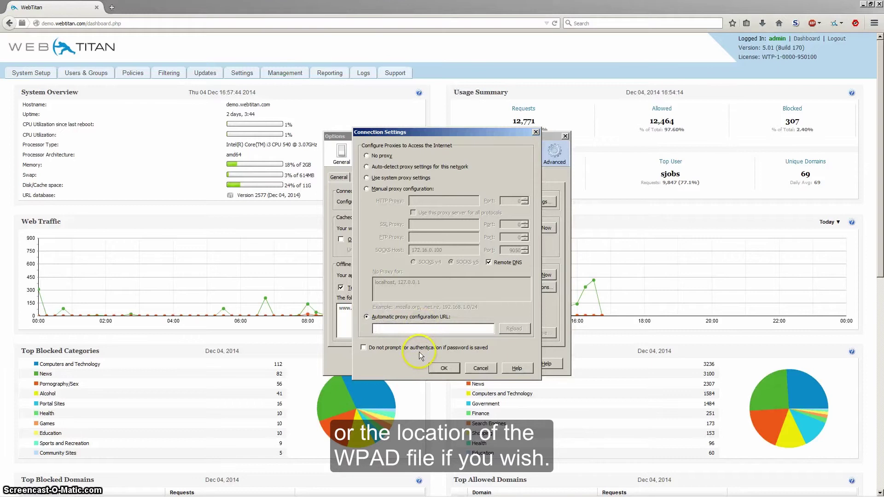
left_click(481, 368)
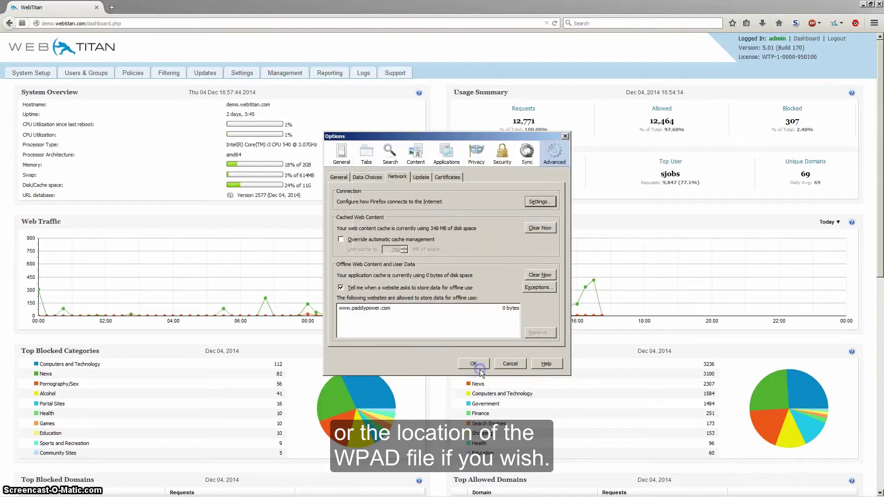
- Confirm the Firefox Options dialog with OK to return to the WebTitan dashboard
left_click(515, 364)
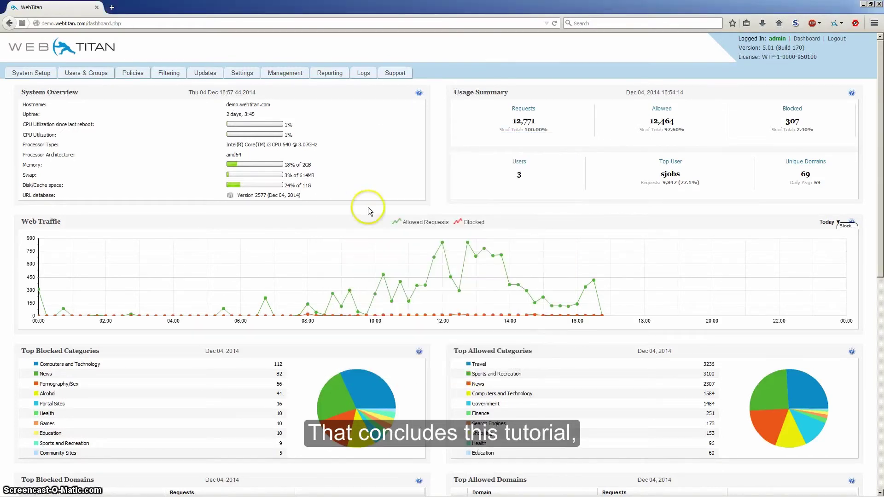